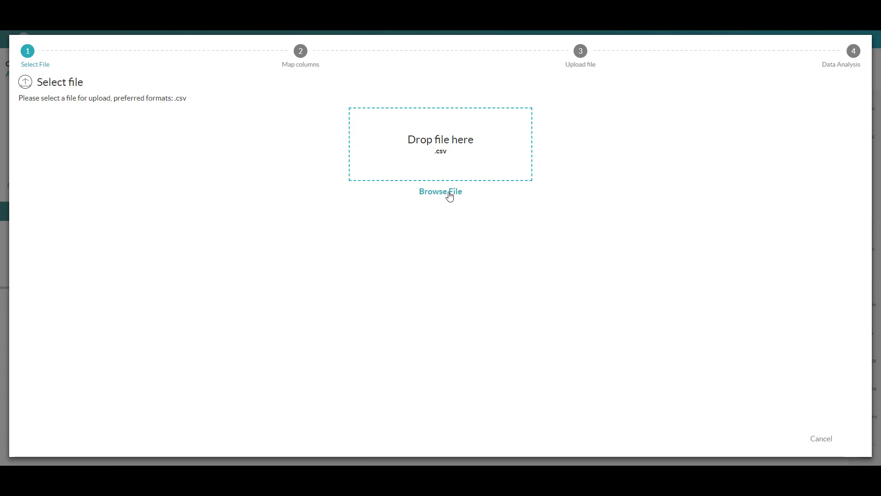
- Upload CC_Onboarding from Demo Docs with the default column mapping, loading 3,275 timelines
left_click(449, 192)
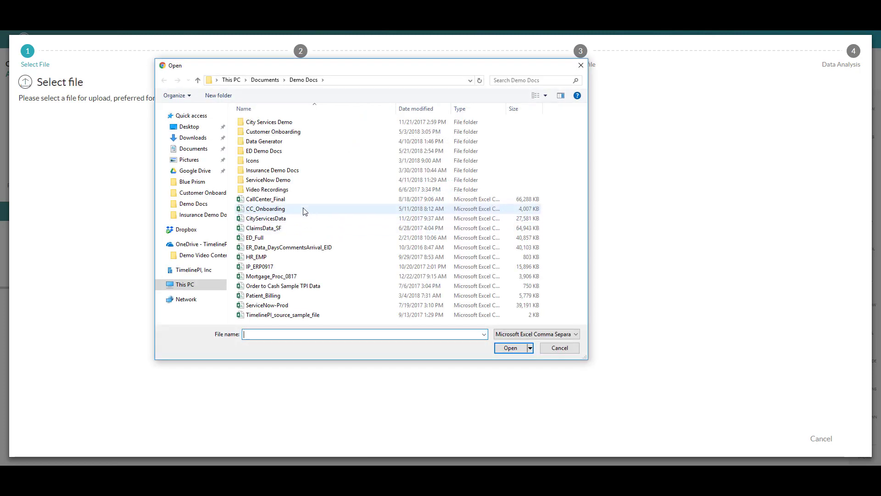
left_click(303, 208)
left_click(511, 347)
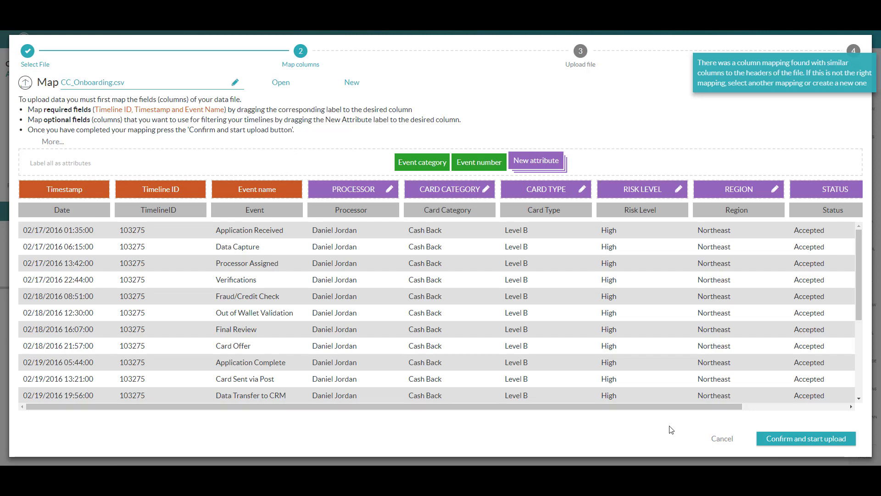
left_click(722, 439)
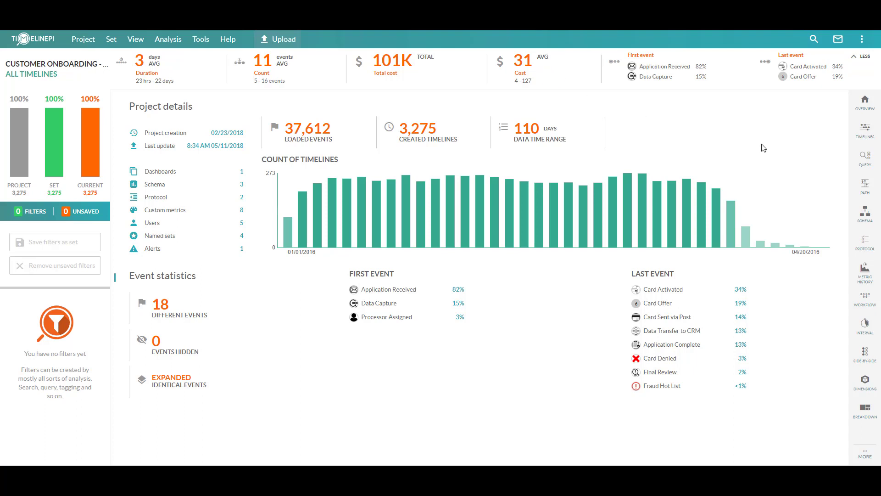
mouse_move(869, 133)
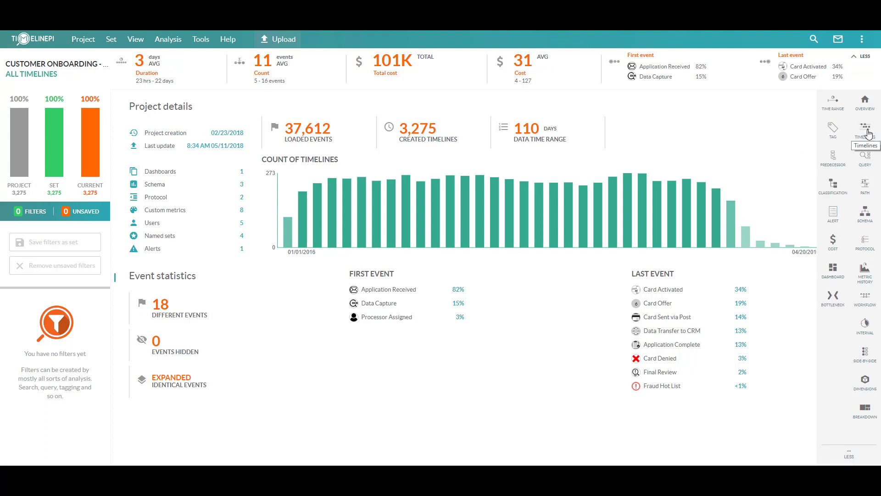
- Show all cases as timelines and open timeline #104968's detail (11 events over 2 days 12 hrs)
left_click(869, 133)
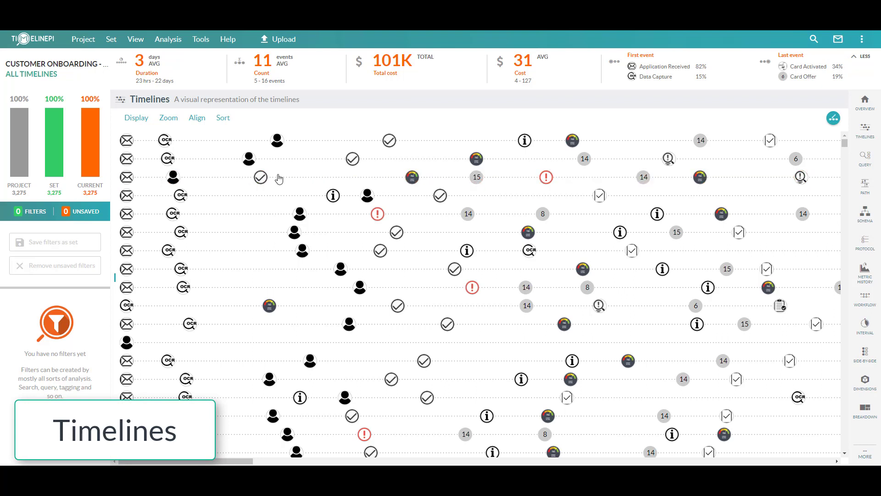
mouse_move(262, 179)
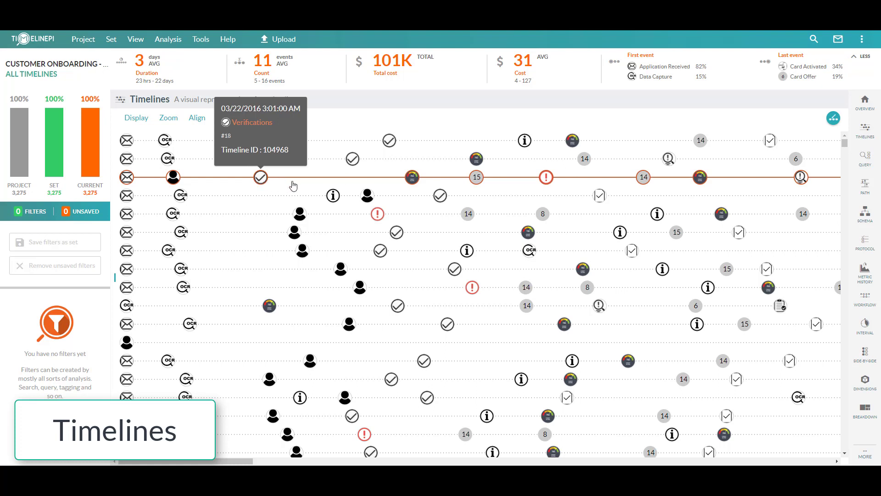
mouse_move(416, 184)
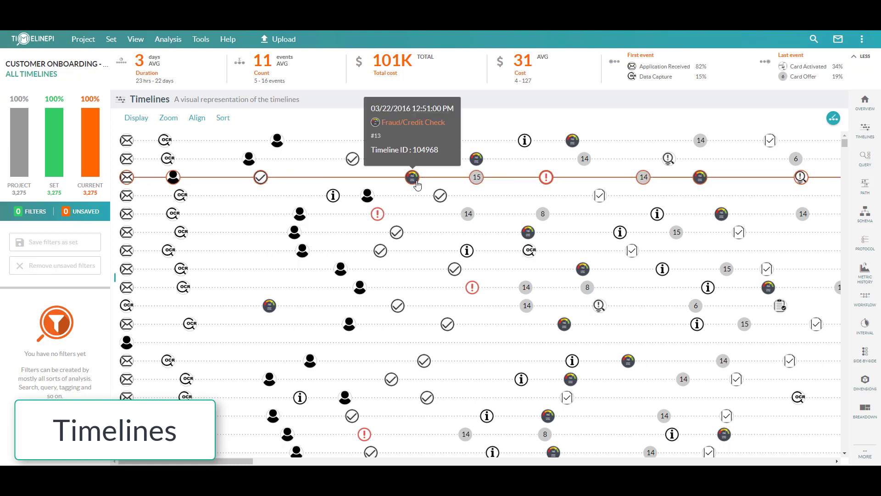
mouse_move(476, 180)
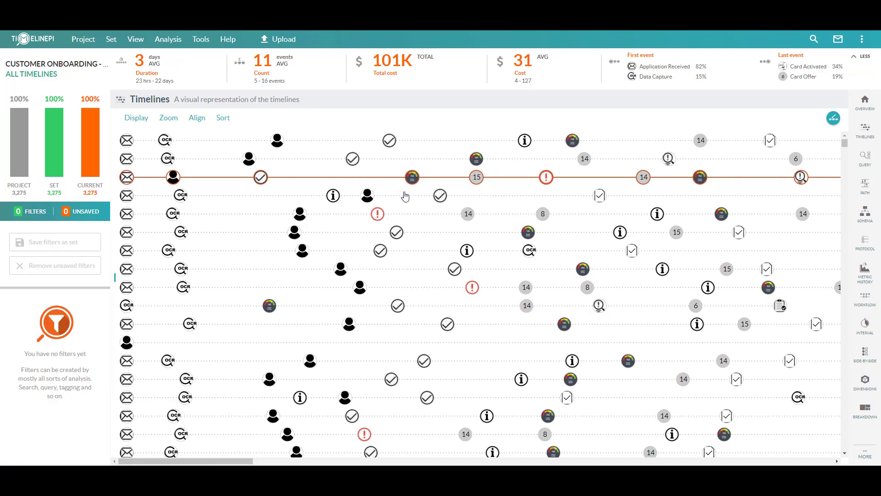
left_click(250, 180)
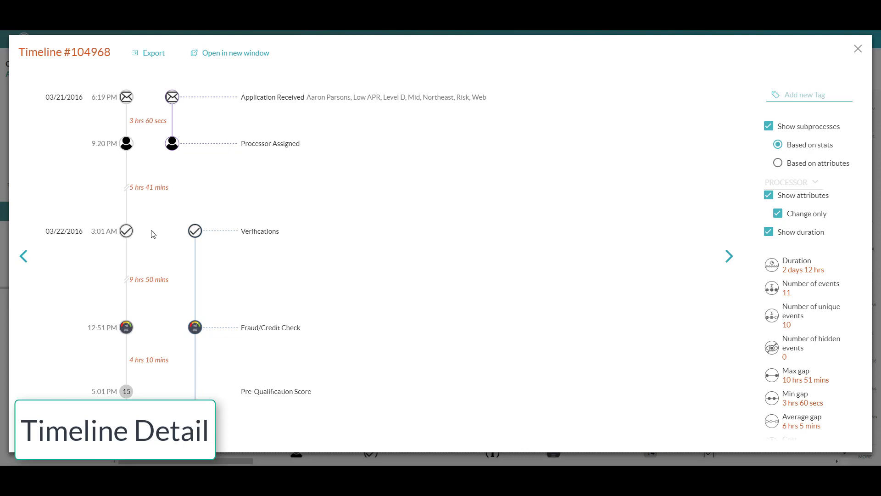
- Review timeline #104968's events, close its detail, and switch to the Process analysis schema BP
scroll(154, 233, "down", 3)
scroll(156, 233, "down", 6)
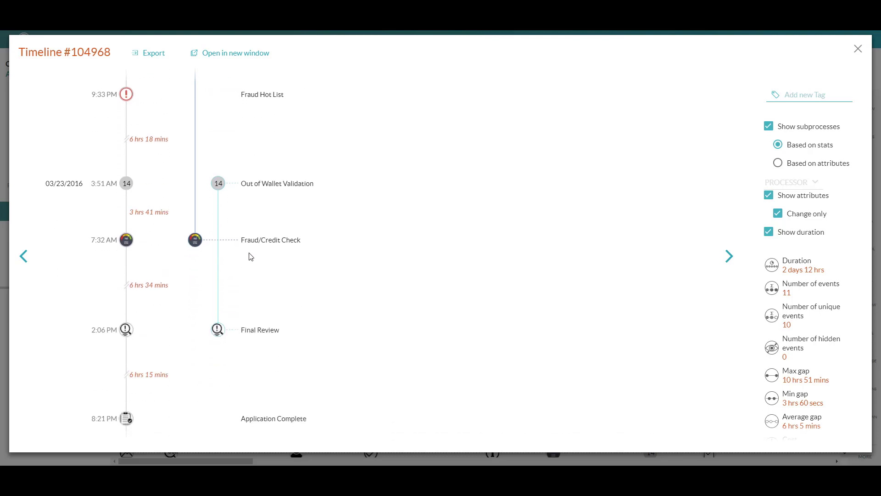
mouse_move(262, 240)
scroll(193, 287, "down", 3)
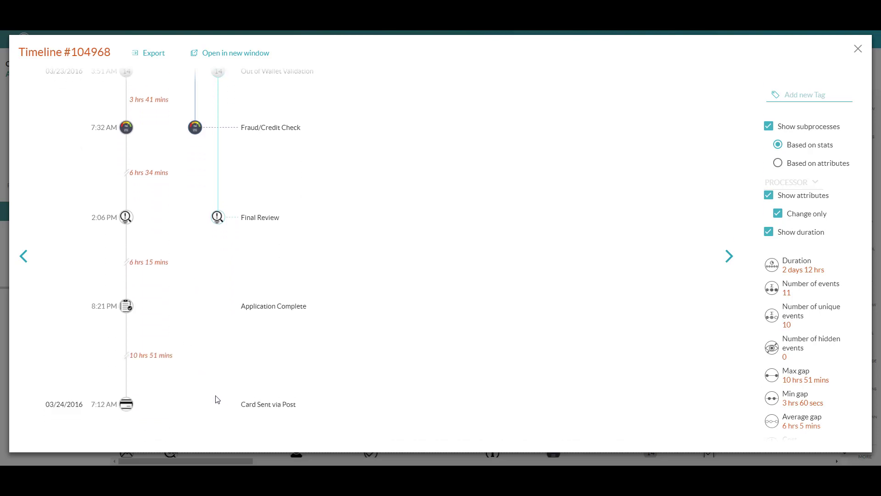
scroll(222, 392, "up", 12)
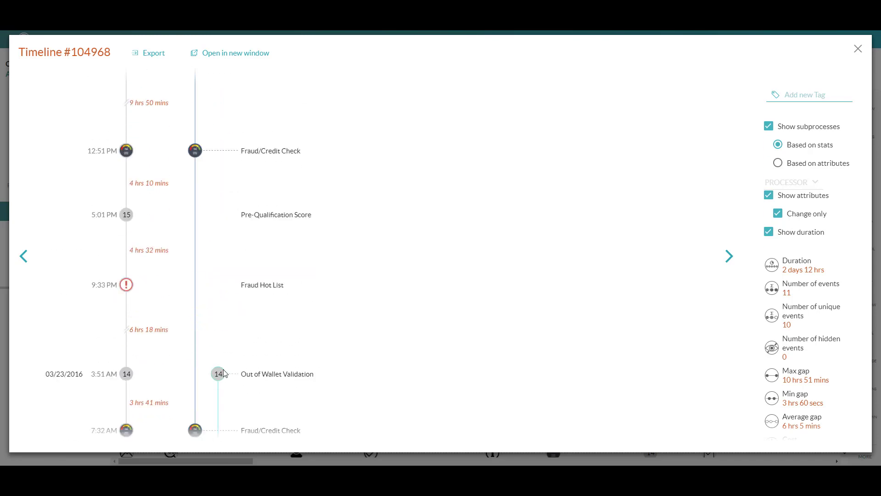
left_click(858, 50)
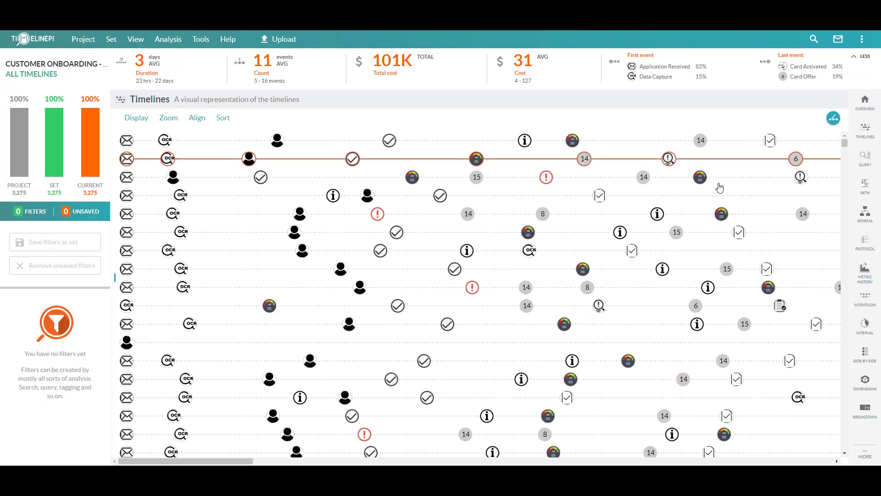
mouse_move(849, 216)
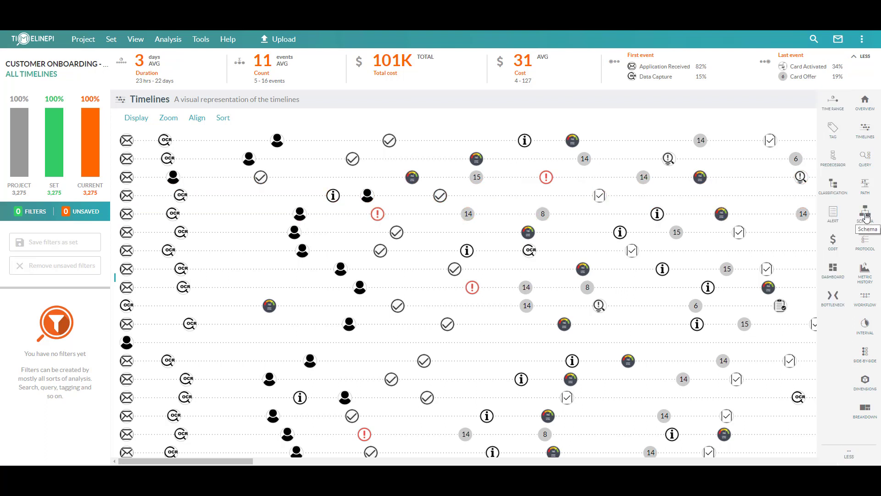
left_click(865, 214)
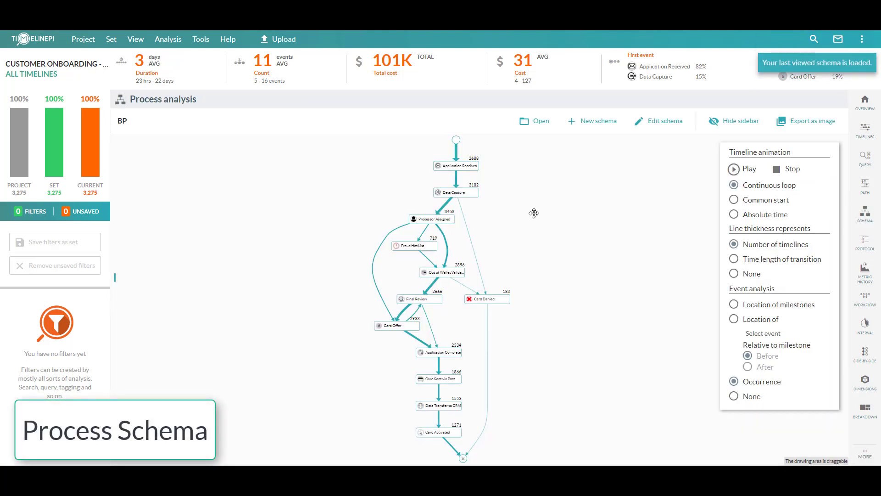
- Fit the whole BP schema graph at 58% zoom and read transition counts on its edges
scroll(530, 211, "up", 5)
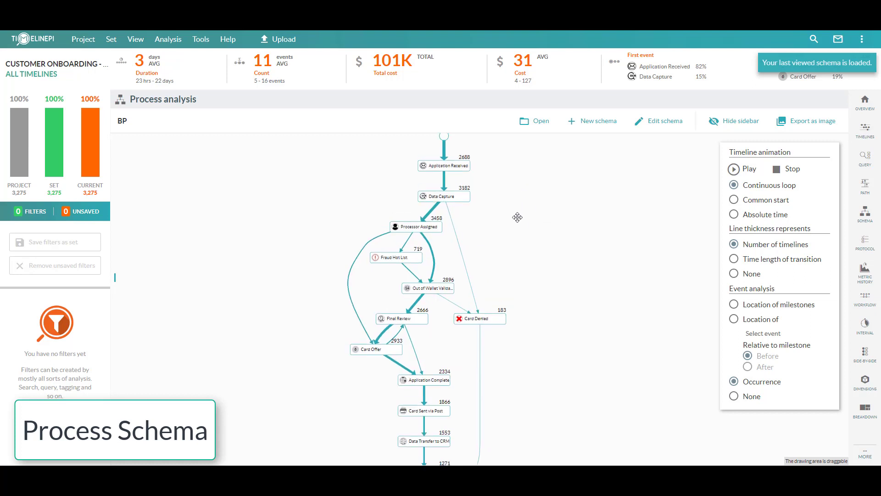
left_click_drag(514, 247, 518, 215)
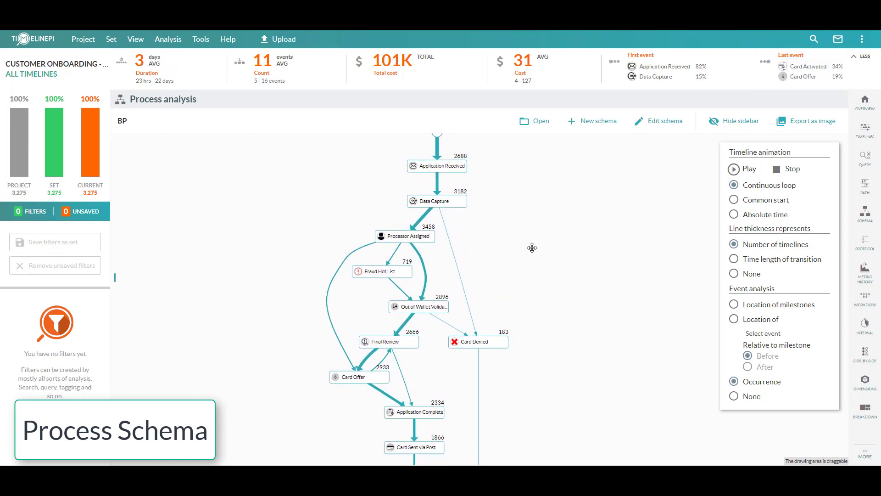
scroll(530, 236, "down", 5)
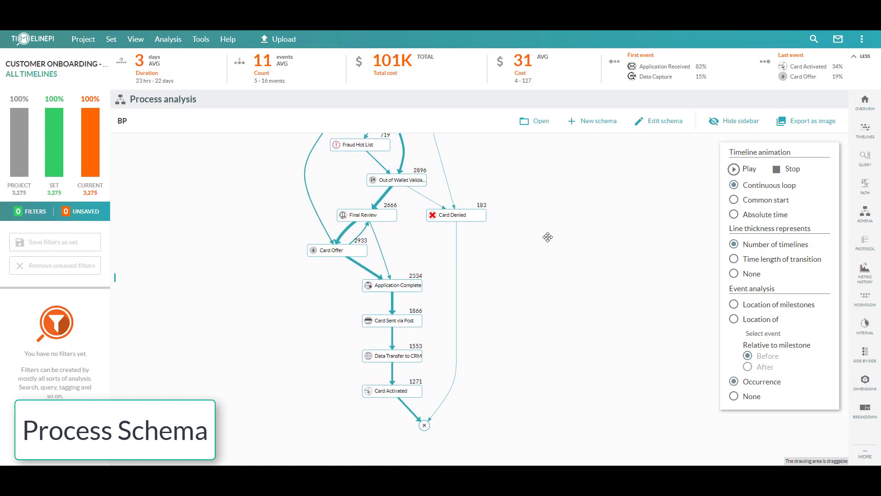
scroll(547, 237, "down", 5)
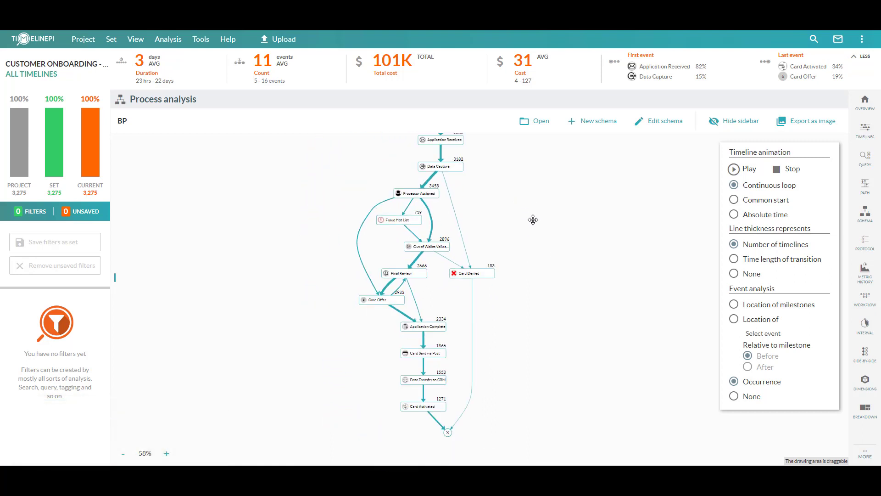
left_click_drag(533, 220, 502, 237)
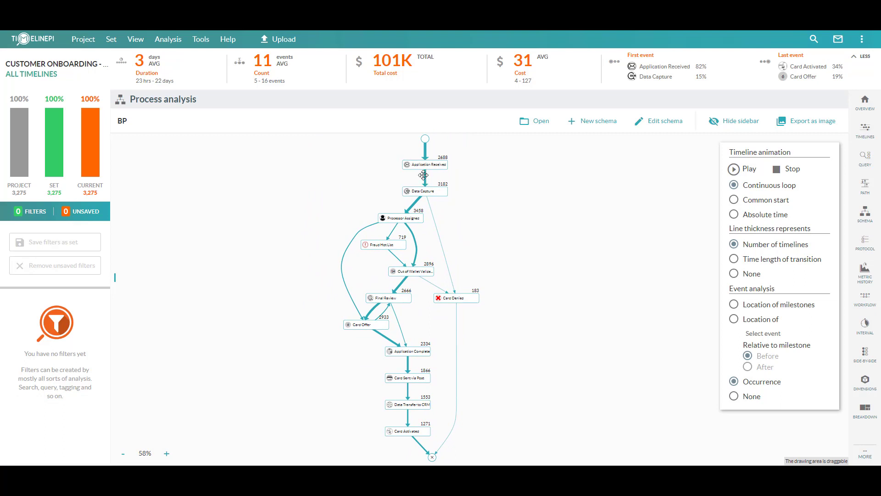
mouse_move(427, 180)
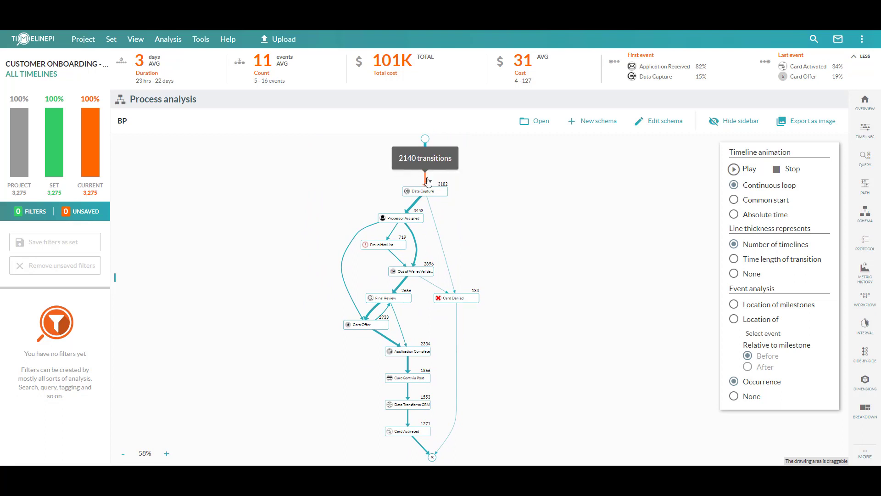
mouse_move(417, 203)
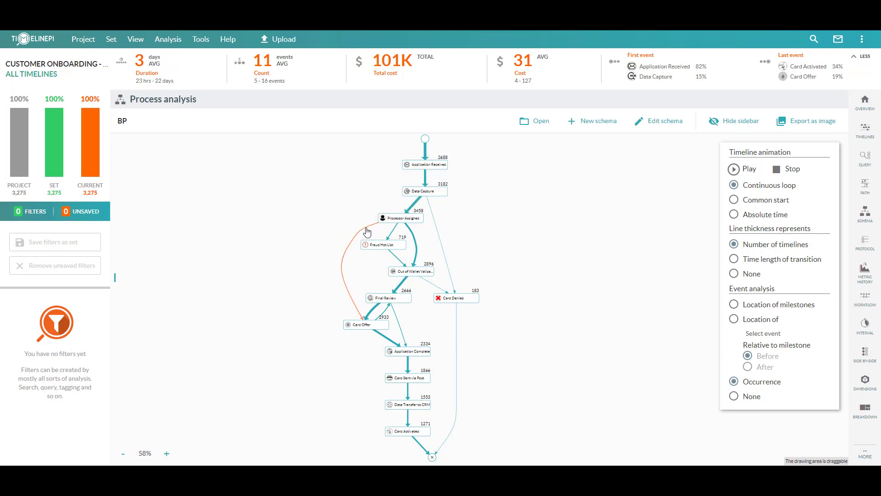
mouse_move(368, 232)
- Weight schema lines by 'Time length of transition'; Data Capture to Card Denied averages 2 days 4 hrs
left_click(734, 259)
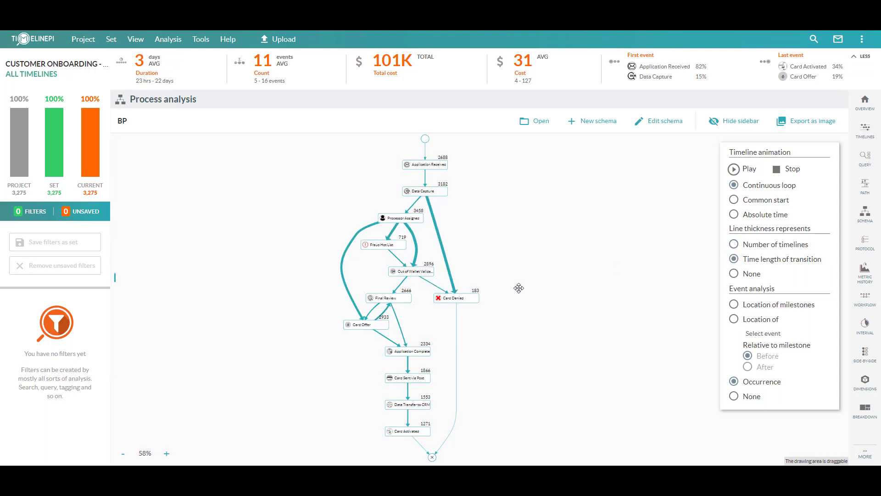
mouse_move(447, 273)
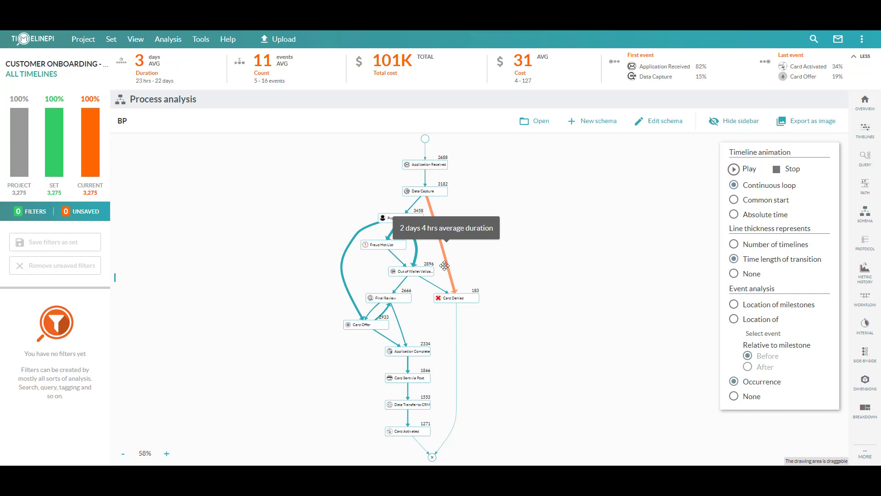
mouse_move(418, 258)
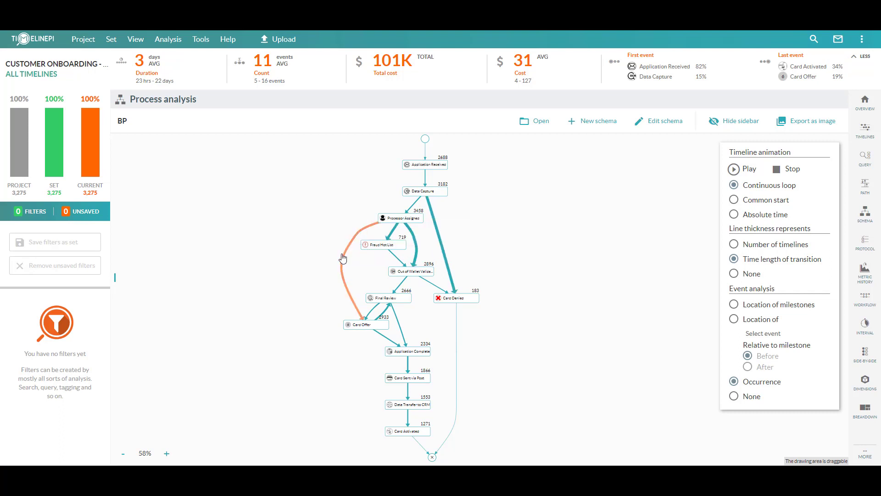
mouse_move(343, 259)
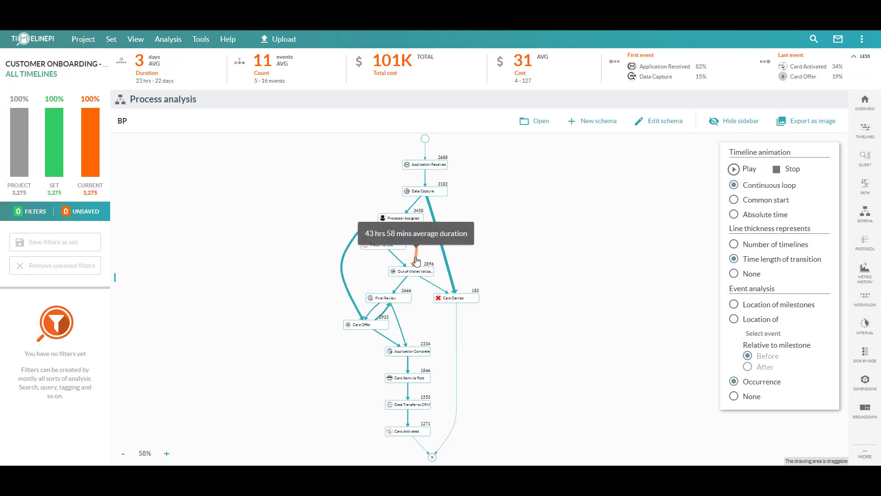
scroll(420, 282, "up", 3)
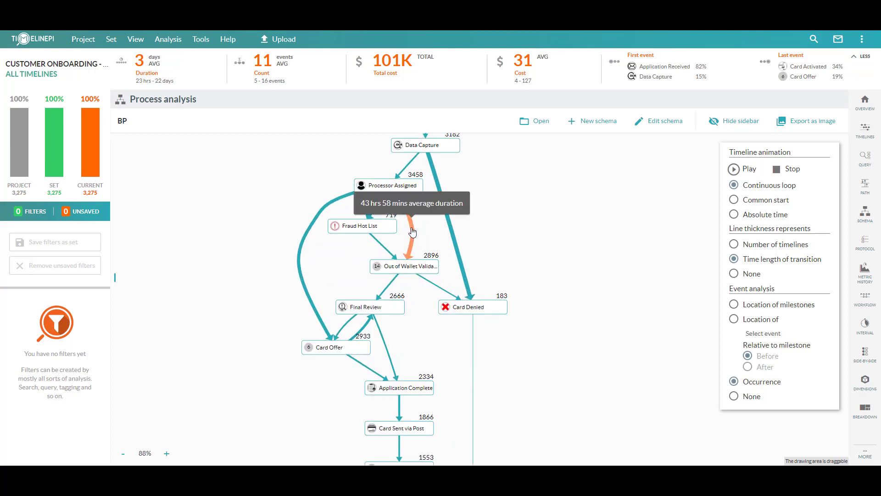
scroll(412, 232, "down", 3)
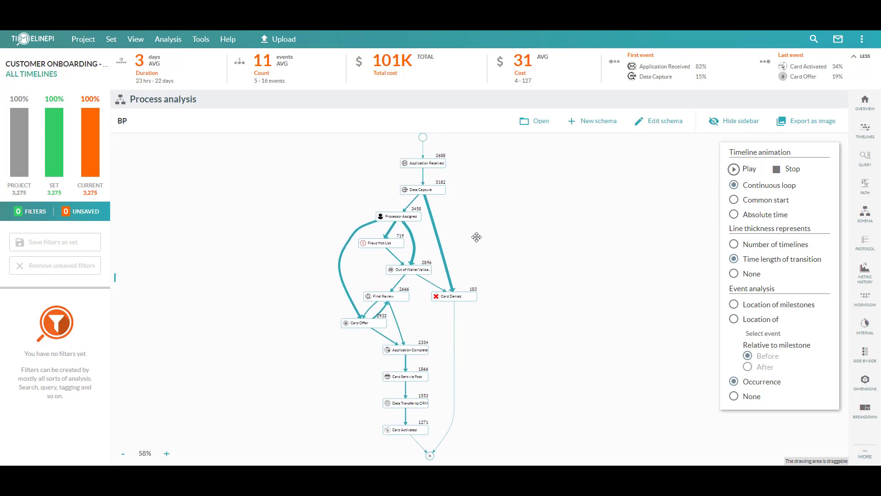
- Play and pause a 'Common start' timeline animation coloured by timeline age up to 3 days 23 hrs
left_click(739, 201)
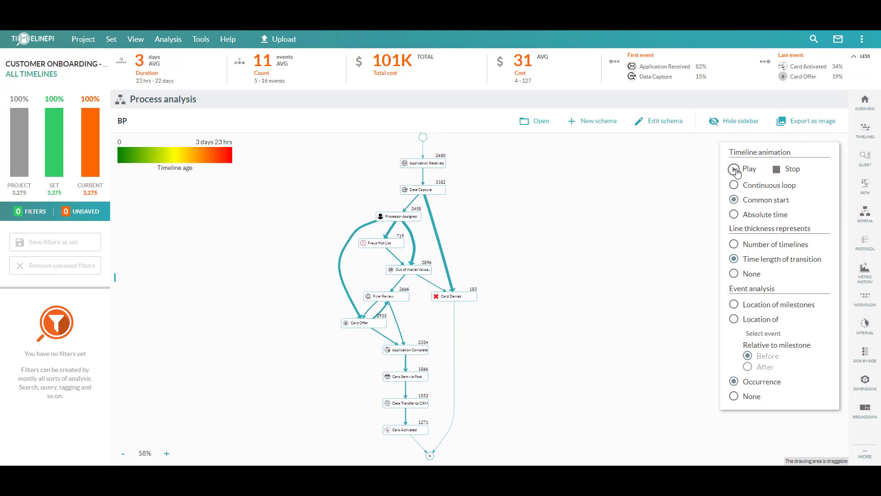
left_click(735, 169)
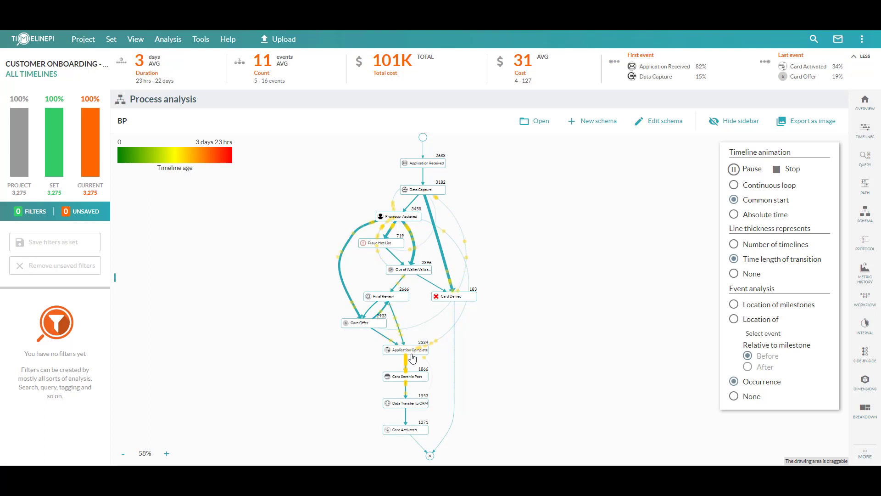
left_click(733, 169)
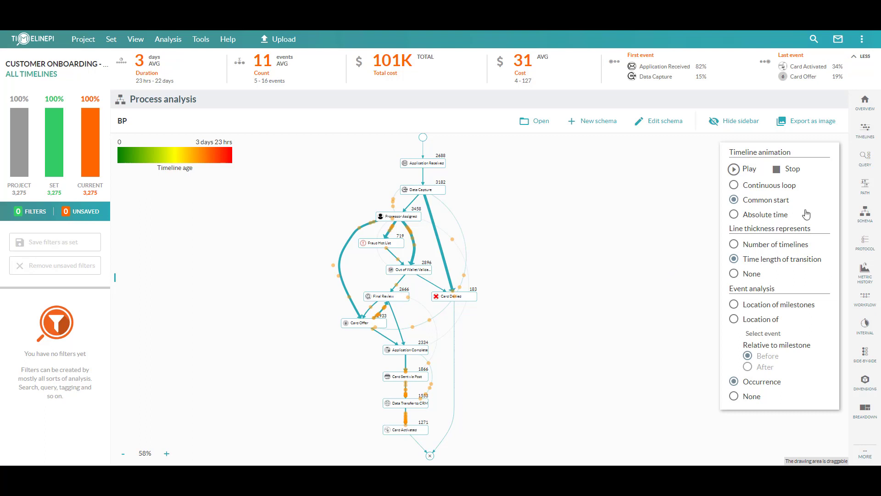
mouse_move(847, 190)
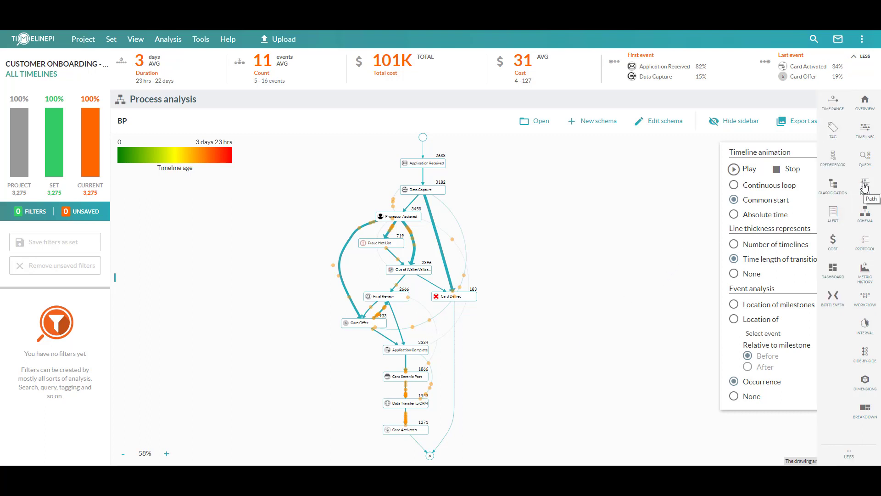
- Browse the top 12 path variants, led by 844 timelines (25.77%) averaging 3 d 21 h
left_click(865, 186)
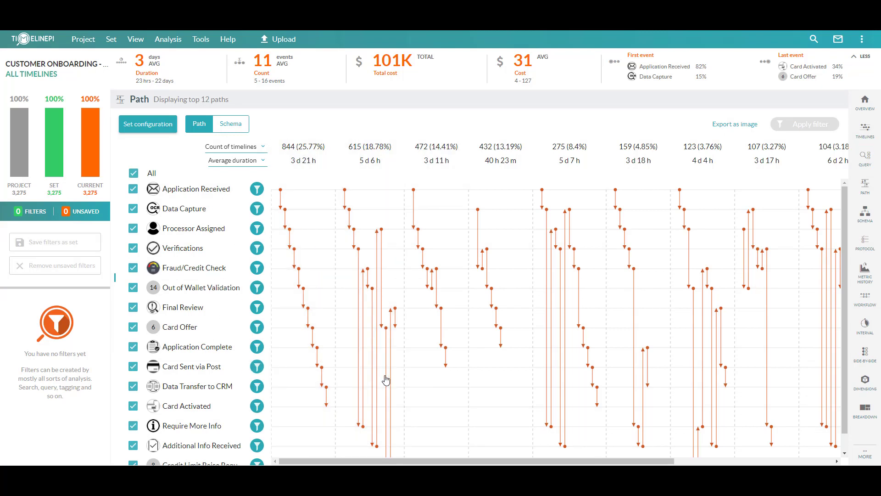
left_click_drag(438, 464, 583, 464)
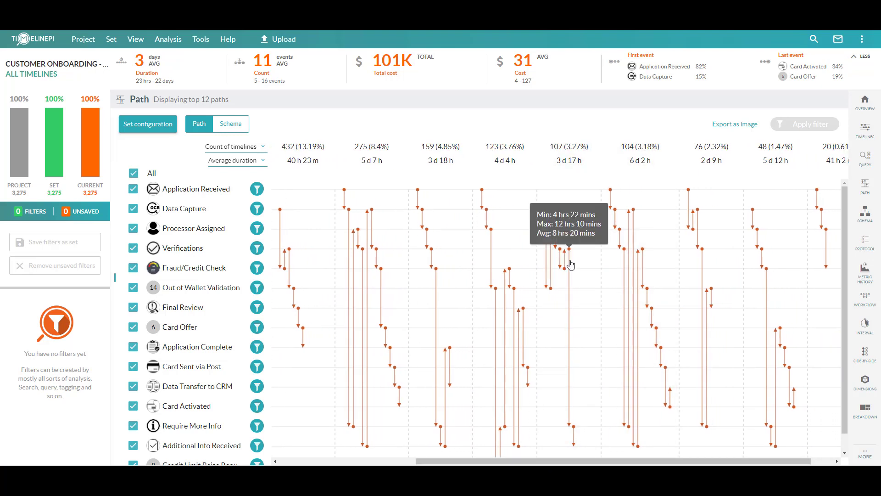
left_click_drag(573, 465, 436, 464)
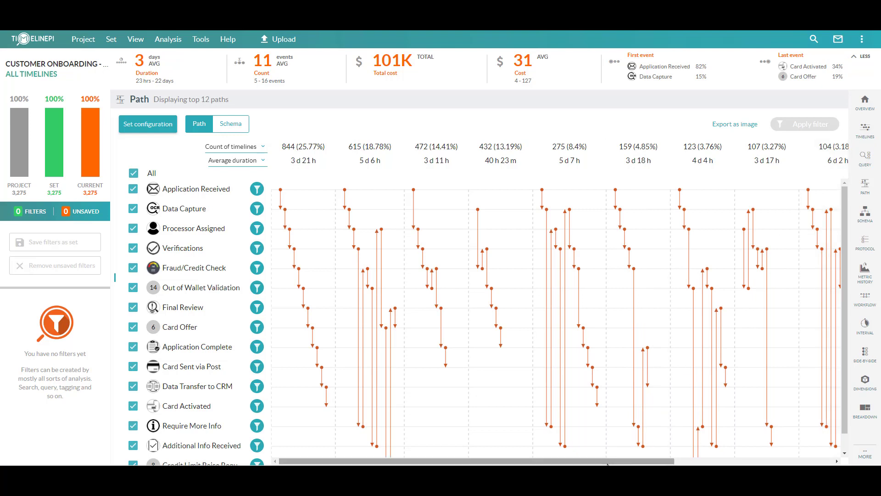
left_click_drag(613, 461, 672, 464)
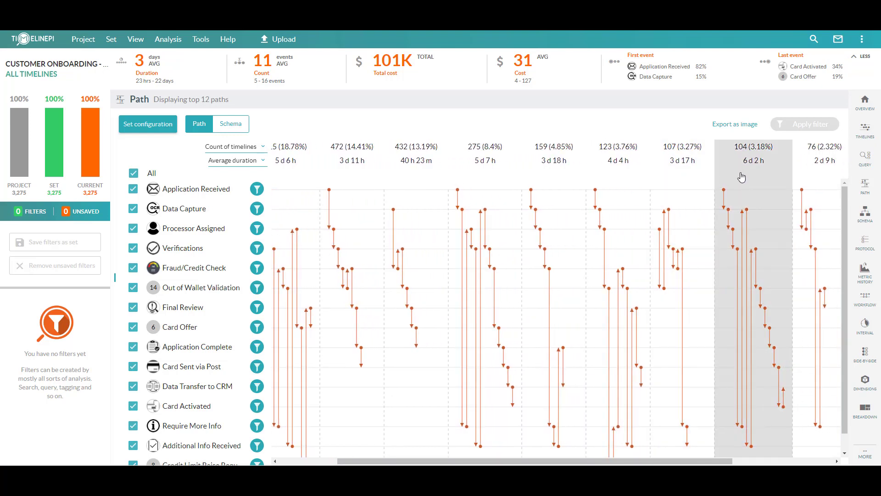
left_click_drag(552, 461, 494, 462)
- Show path schemas with Average cost and tick the 123-timeline path (3.76%, cost 89.88)
left_click(239, 131)
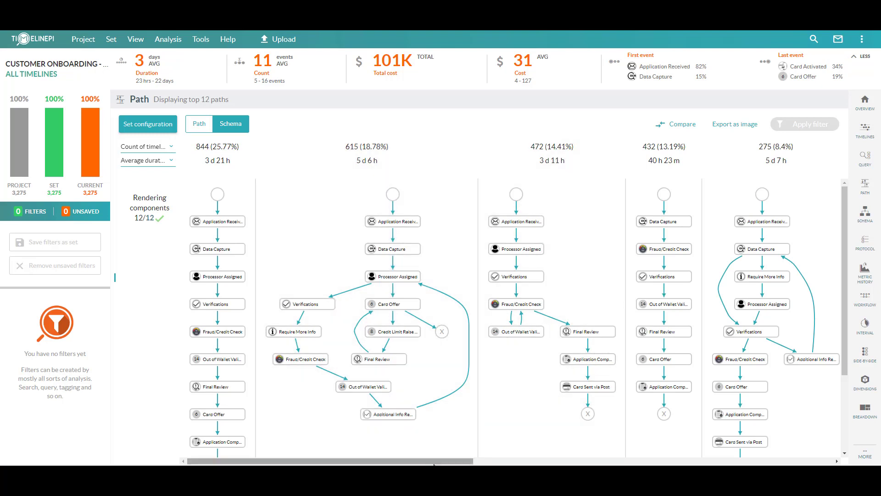
left_click_drag(443, 460, 395, 460)
left_click(170, 163)
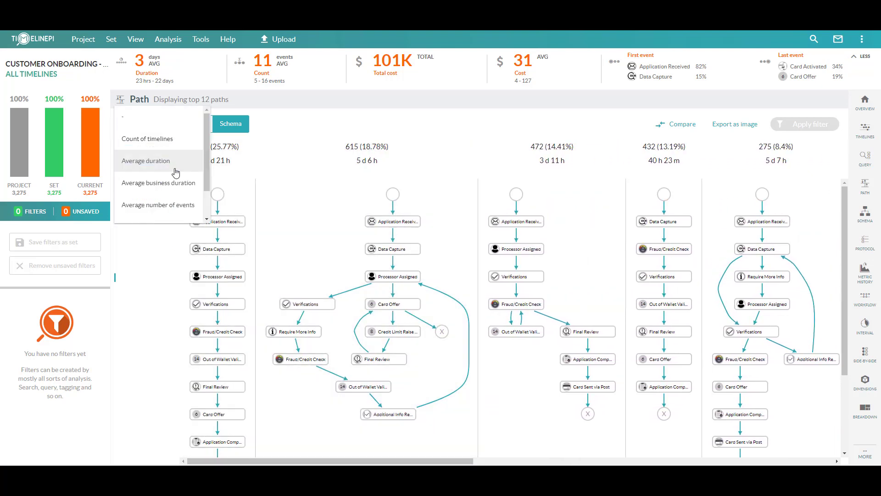
scroll(176, 173, "down", 2)
left_click(167, 190)
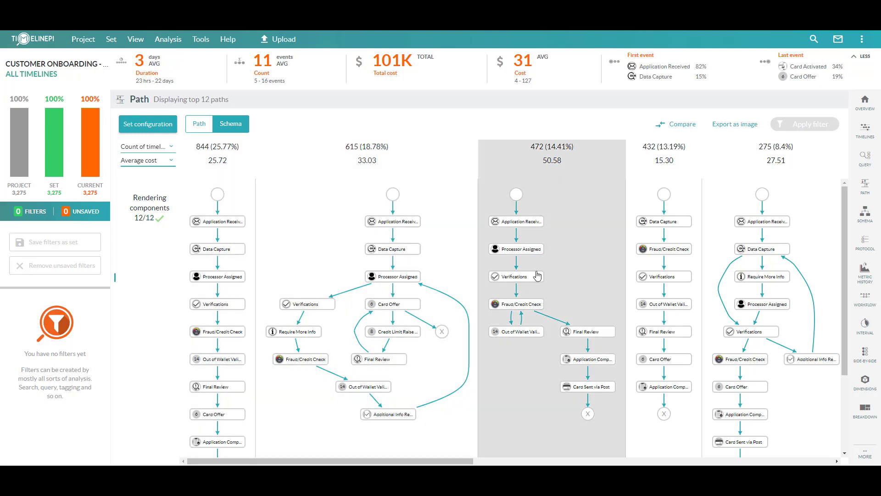
left_click_drag(459, 463, 633, 461)
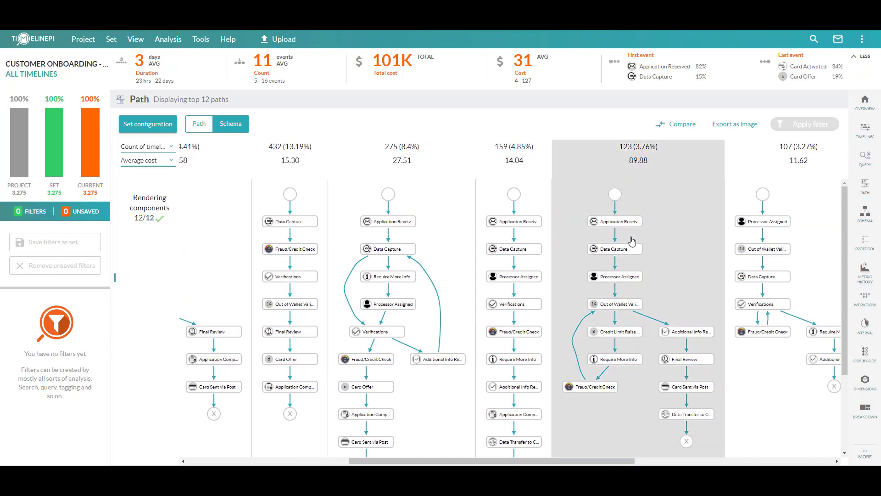
left_click(650, 184)
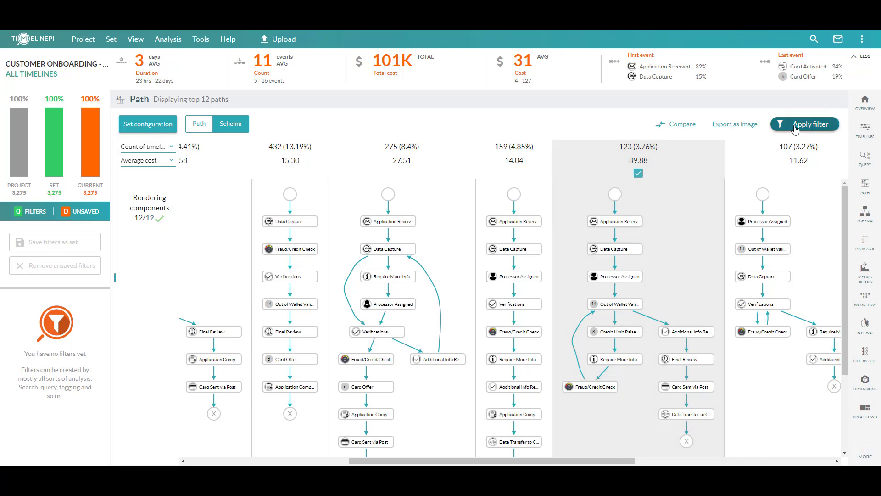
- Filter to the 123-timeline path, inspect its timelines, then remove the Path analysis filter
left_click(795, 129)
left_click(854, 139)
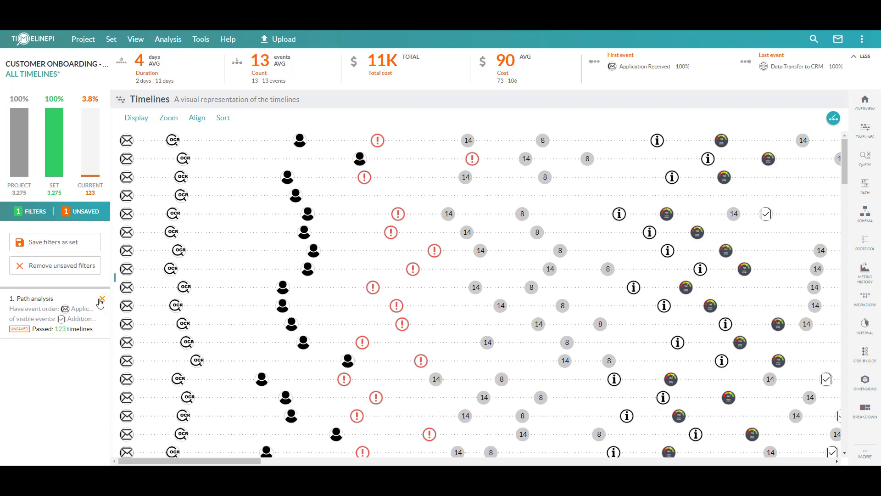
left_click(101, 299)
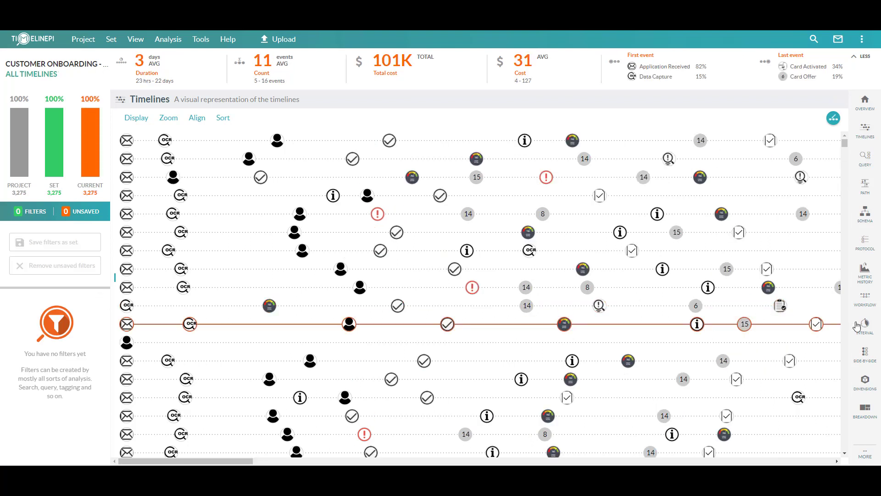
mouse_move(849, 314)
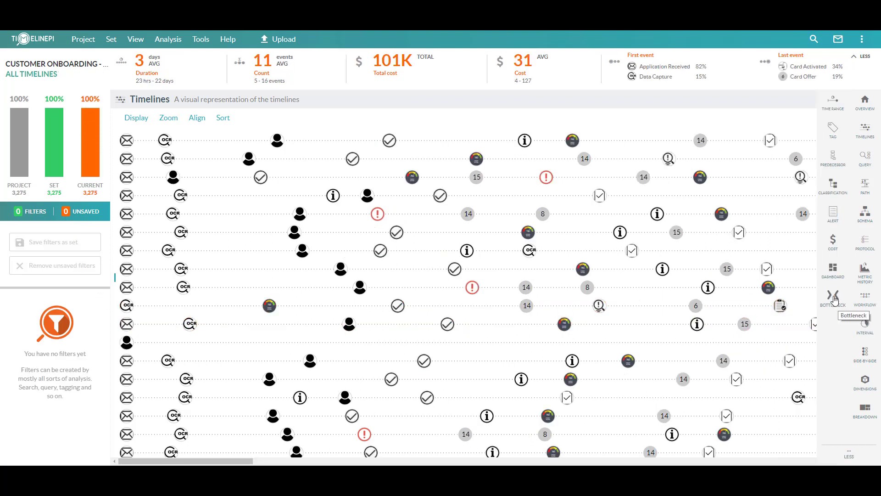
- Open Bottleneck analysis, ranking transitions with Processor Assigned -> Verifications first at 2,517
left_click(834, 299)
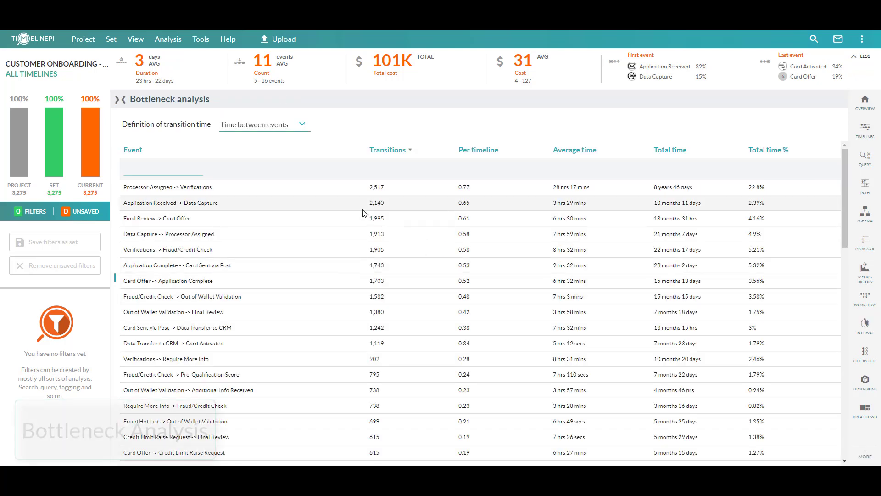